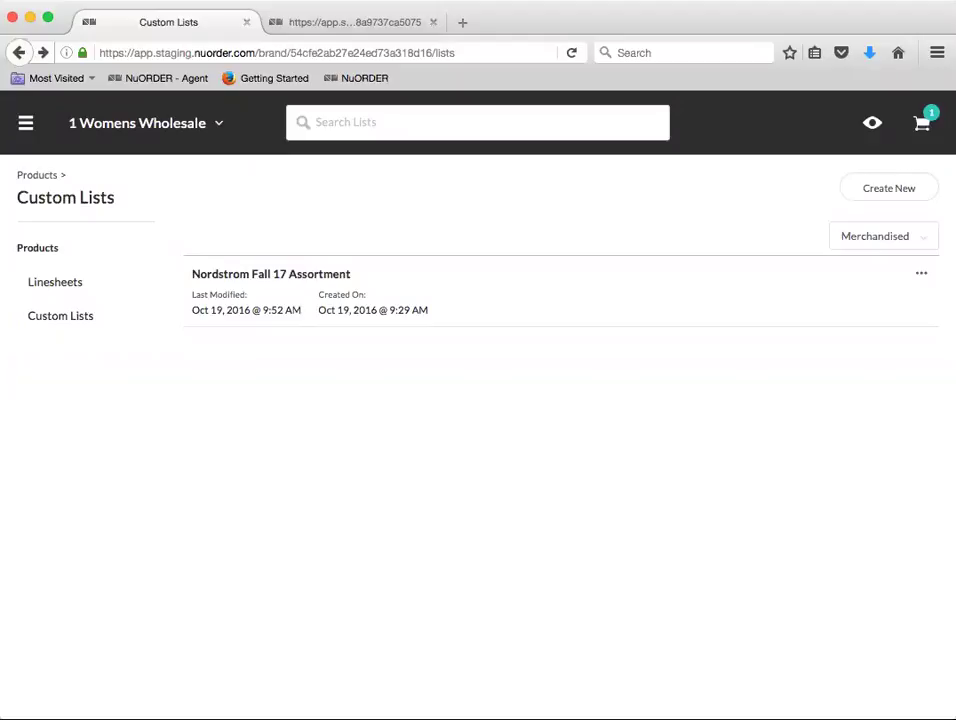
- Go from Custom Lists to the Browse Products gallery for 1 Womens Wholesale
left_click(32, 177)
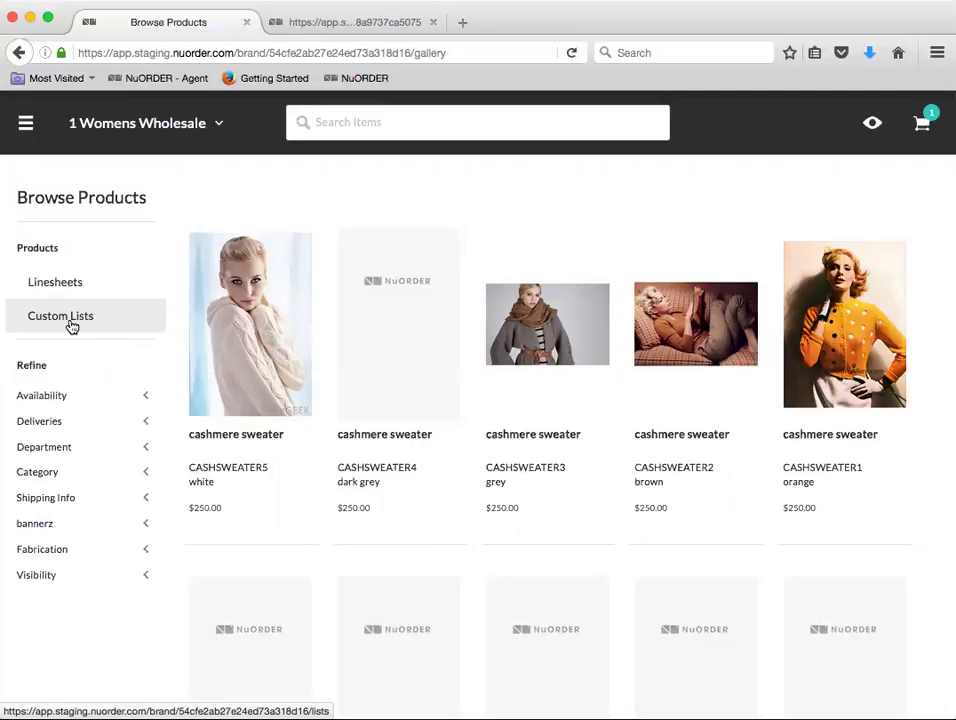
- Return to the Custom Lists page to reach the Nordstrom Fall 17 Assortment list
left_click(71, 324)
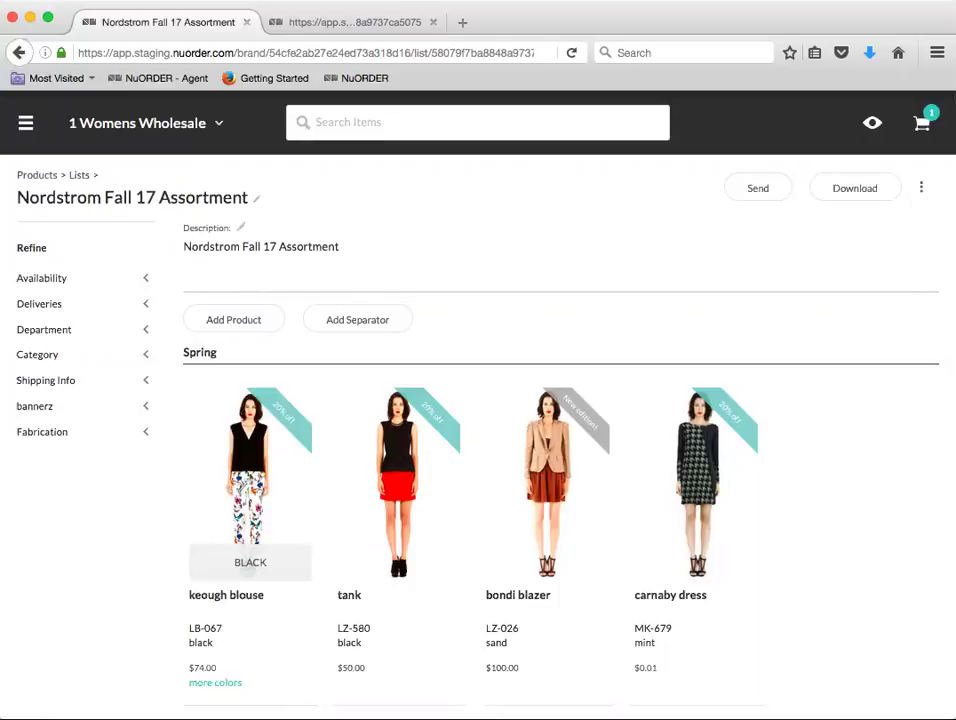
- Move the carnaby dress to the start of the Fall section
scroll(348, 501, "down", 3)
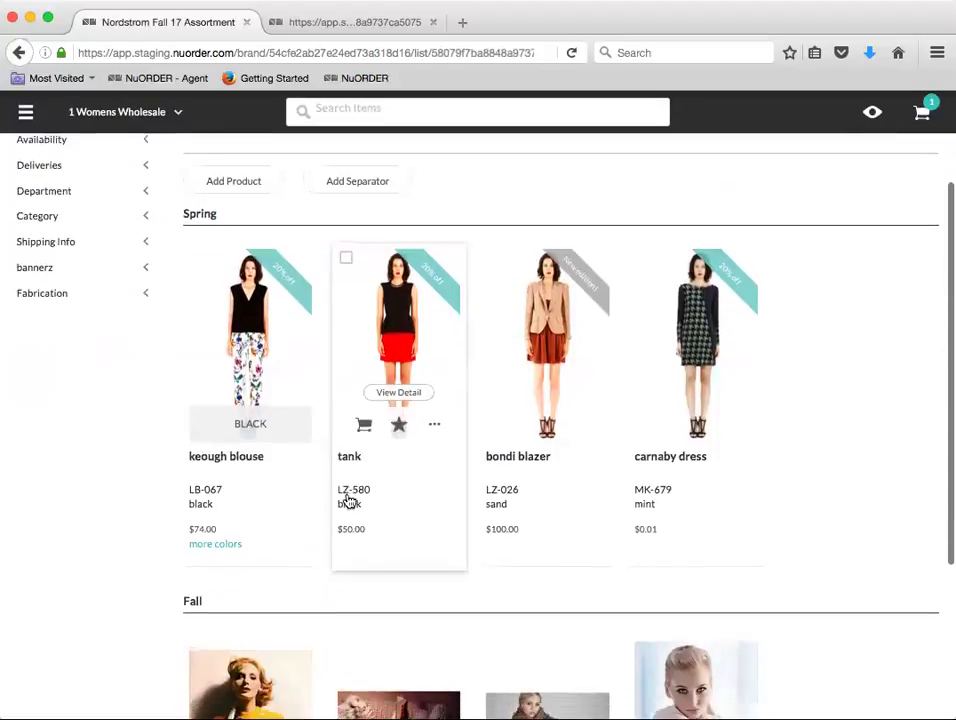
scroll(348, 501, "down", 2)
scroll(348, 501, "down", 3)
scroll(348, 501, "up", 8)
scroll(387, 474, "down", 3)
scroll(387, 474, "down", 2)
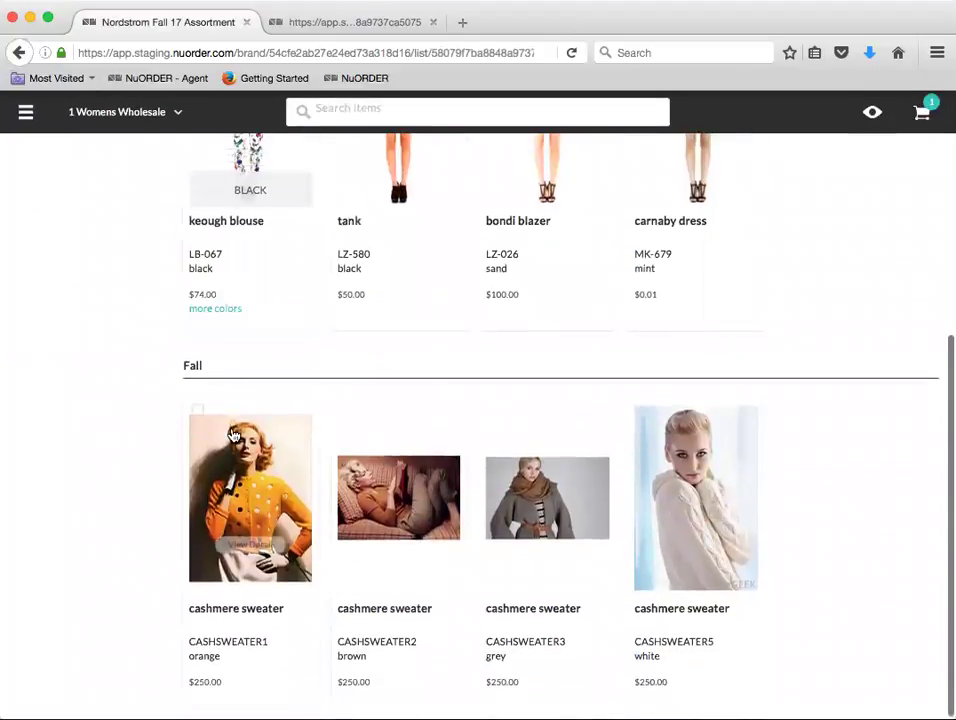
scroll(391, 368, "up", 3)
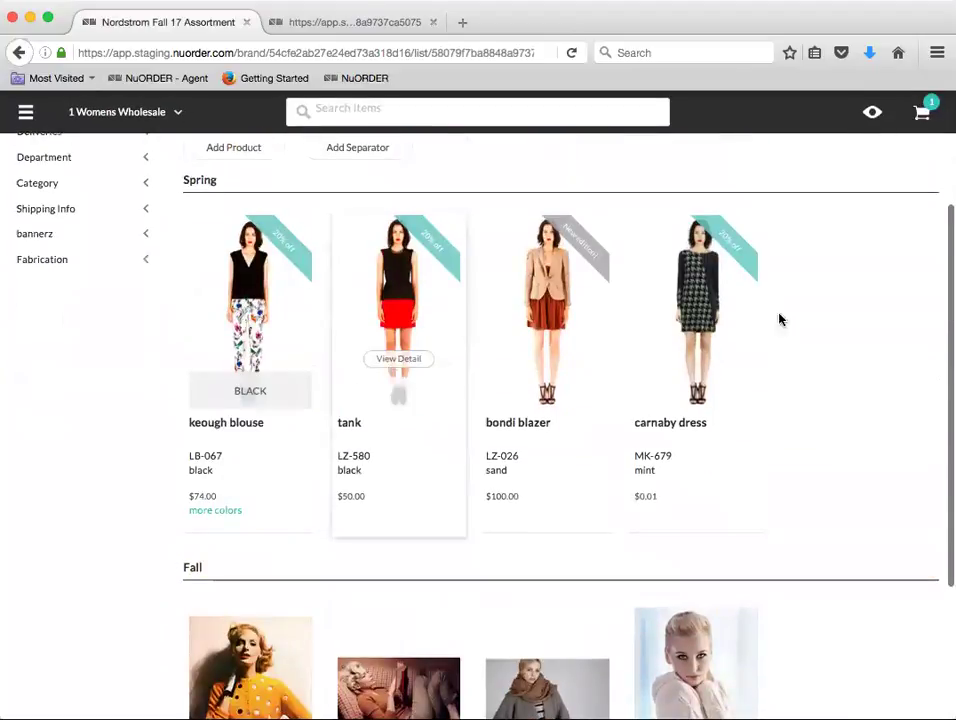
left_click_drag(766, 427, 798, 644)
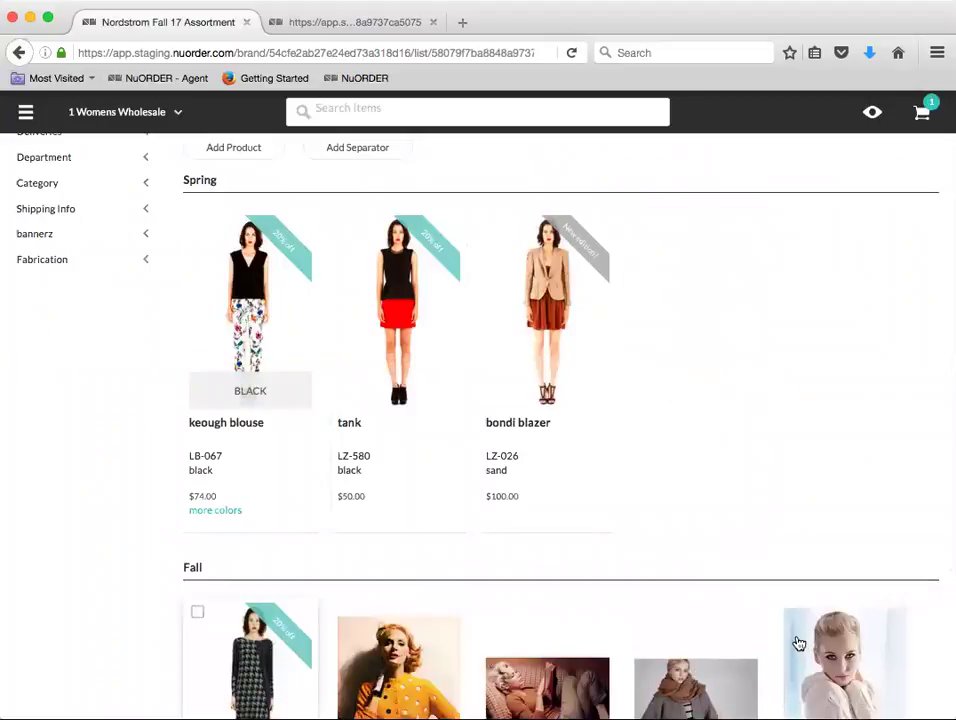
- Add a separator named 'Fall' and place it right after the keough blouse
scroll(400, 430, "up", 2)
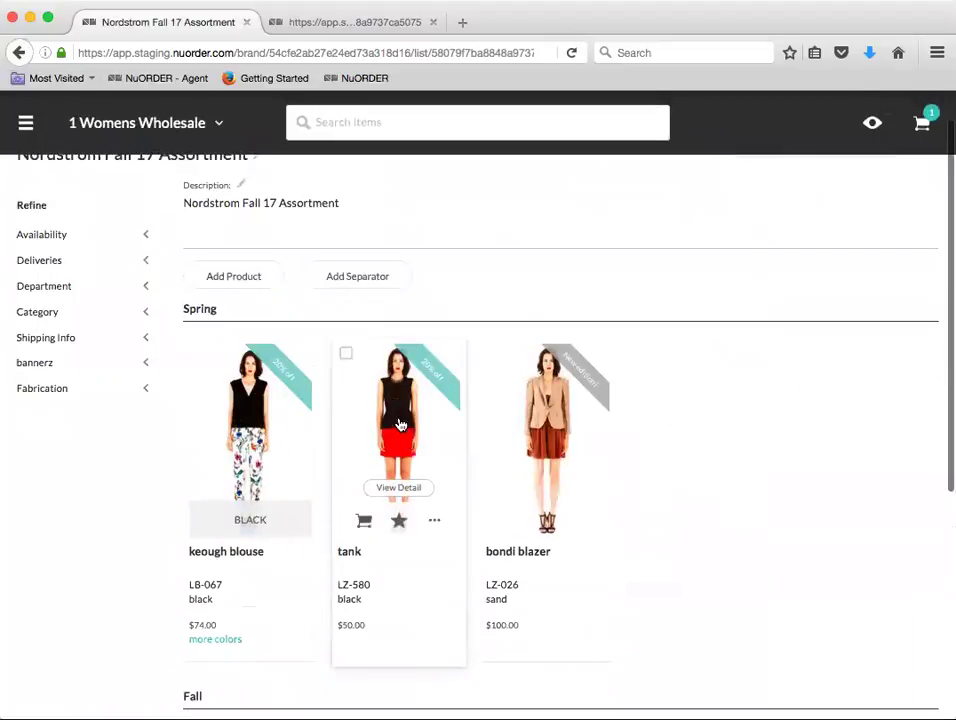
left_click(367, 281)
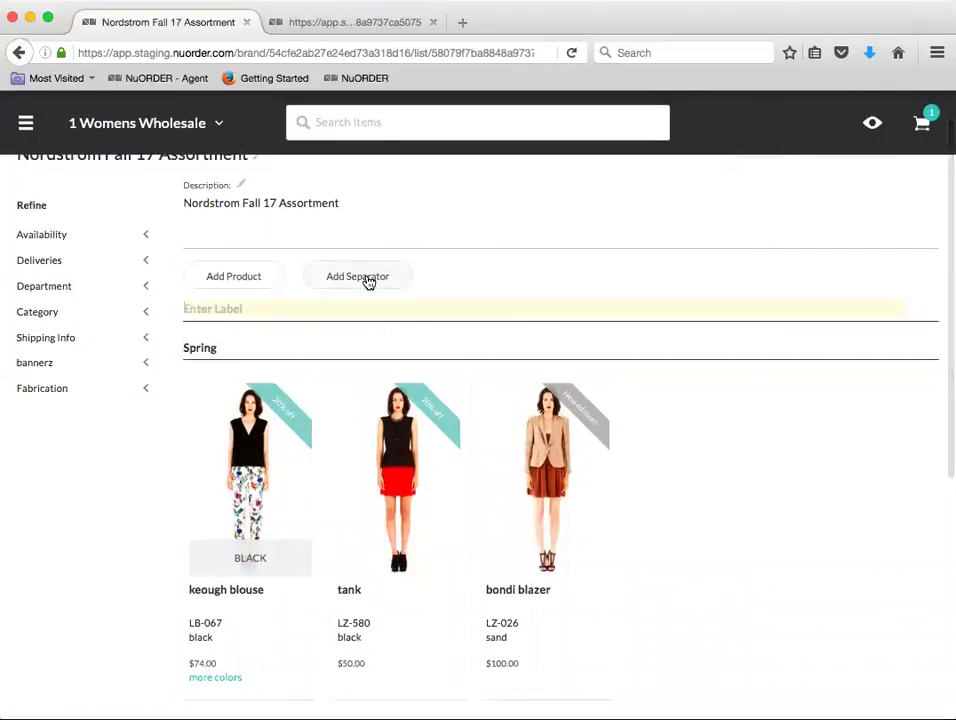
type("Fall")
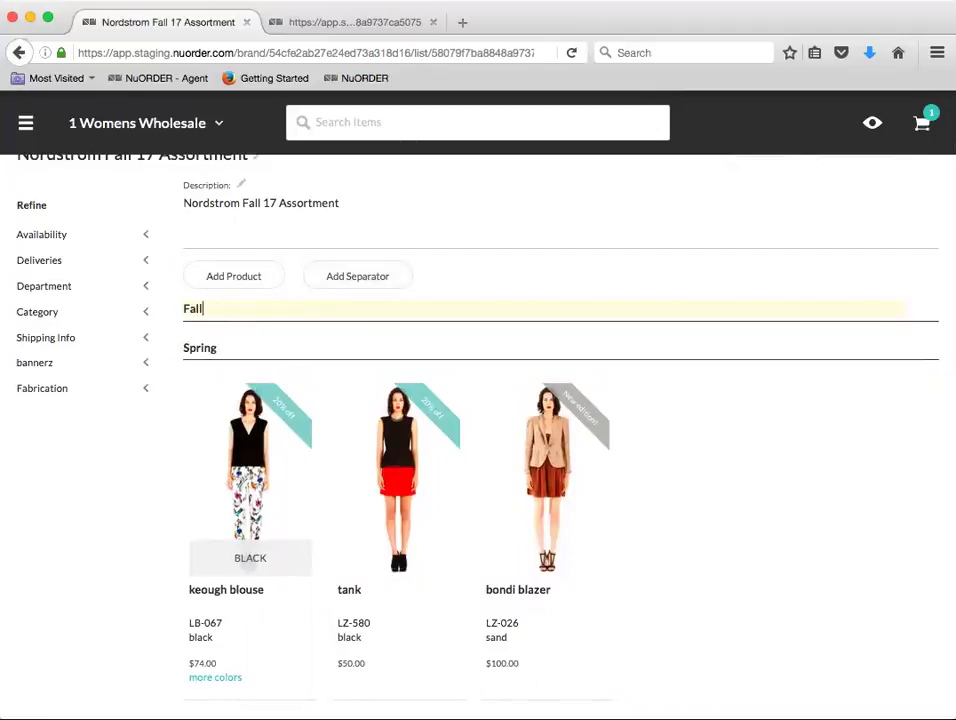
key("Return")
left_click_drag(166, 311, 312, 459)
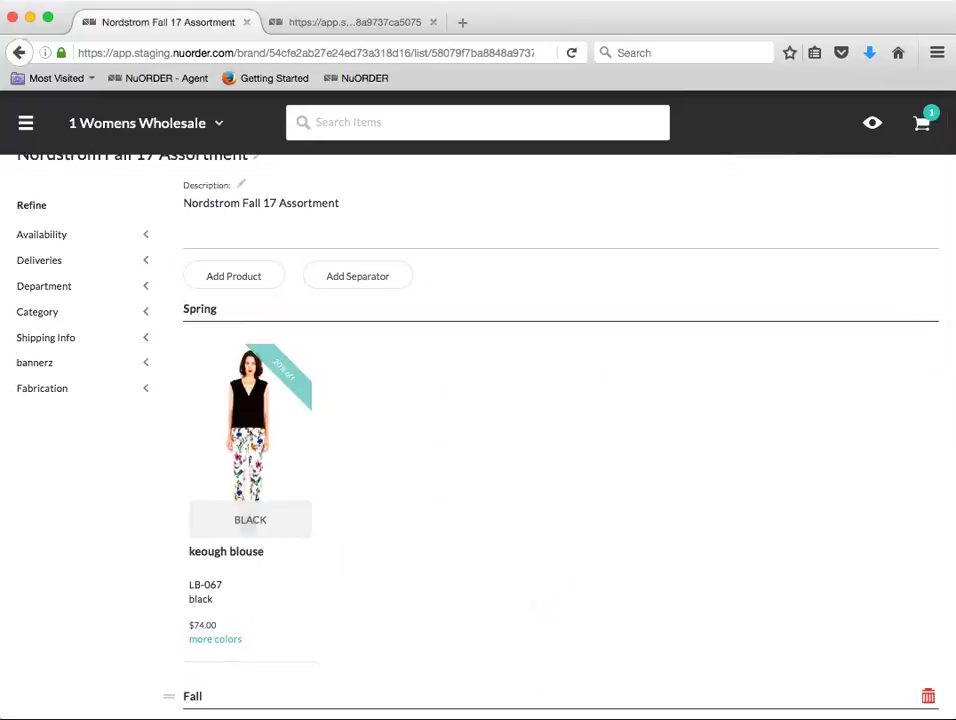
scroll(423, 410, "up", 1)
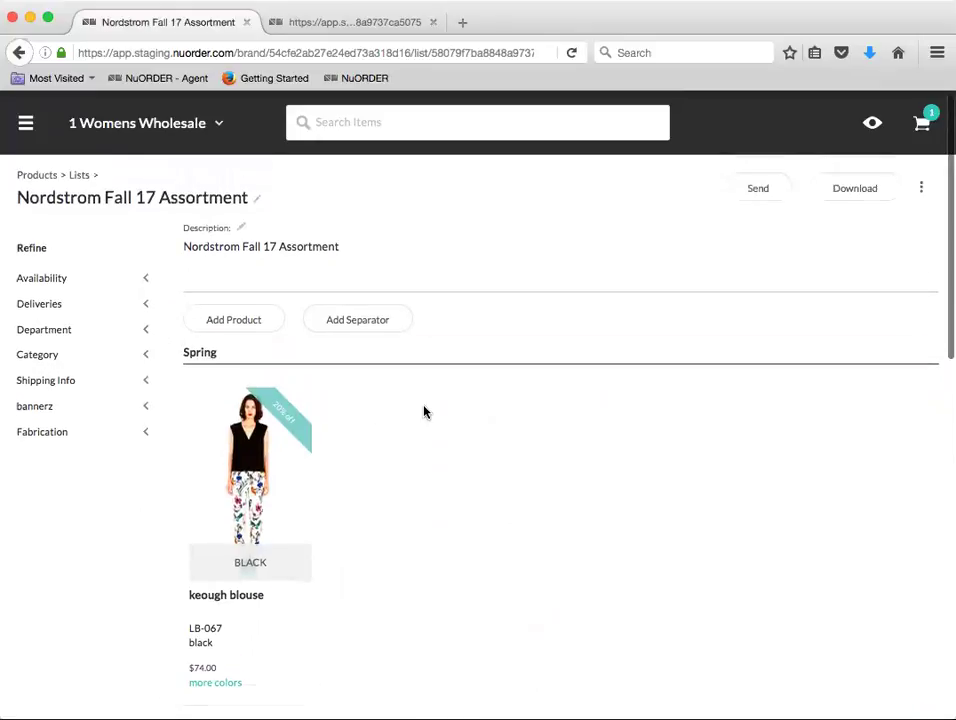
left_click(756, 194)
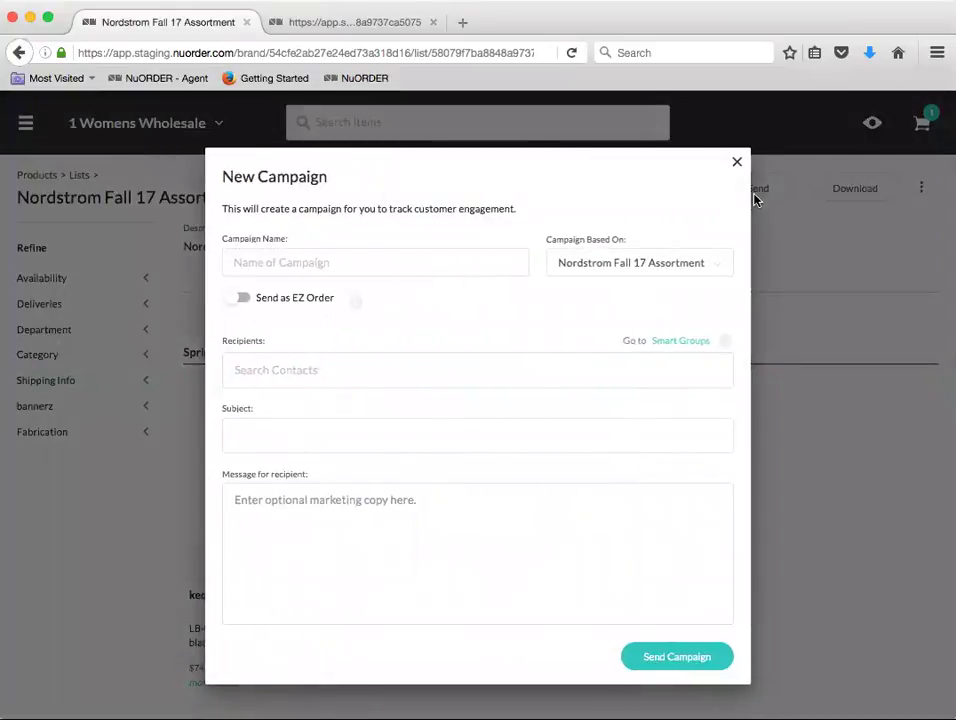
scroll(497, 525, "down", 1)
scroll(495, 480, "up", 1)
left_click(738, 164)
scroll(640, 342, "down", 1)
scroll(641, 343, "down", 2)
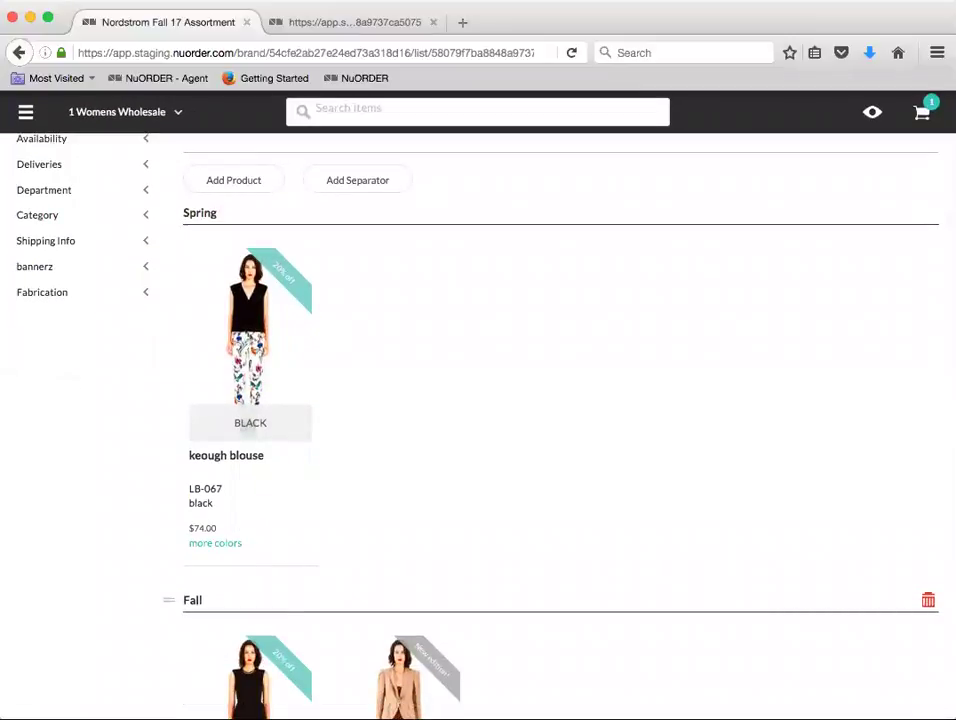
- In the second tab, go through Products to the Linesheets page for 1 Womens Wholesale
left_click(305, 21)
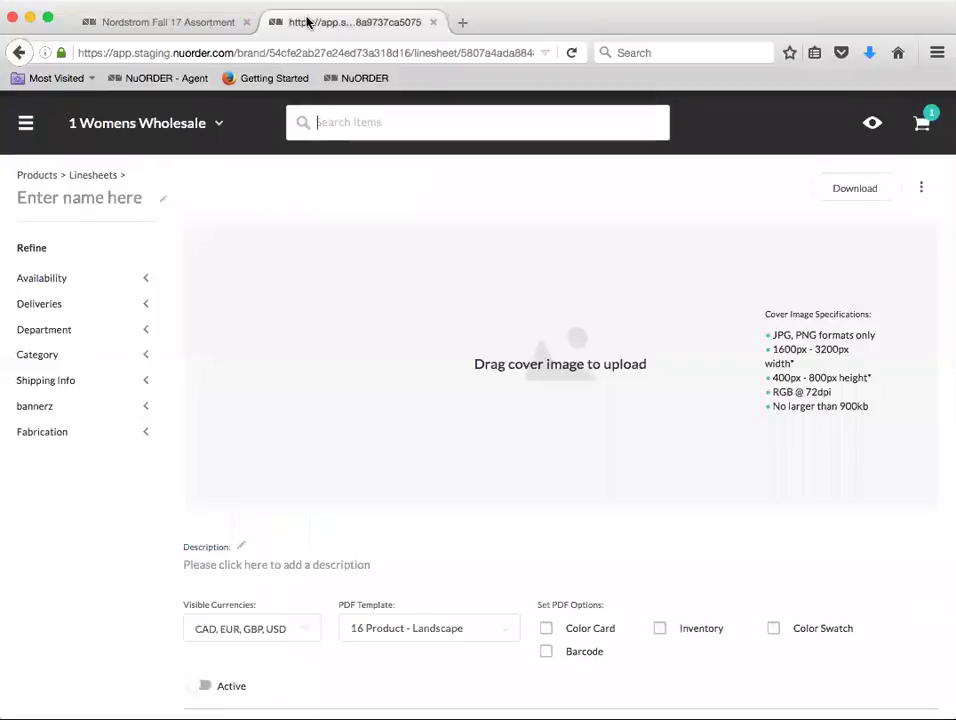
left_click(55, 176)
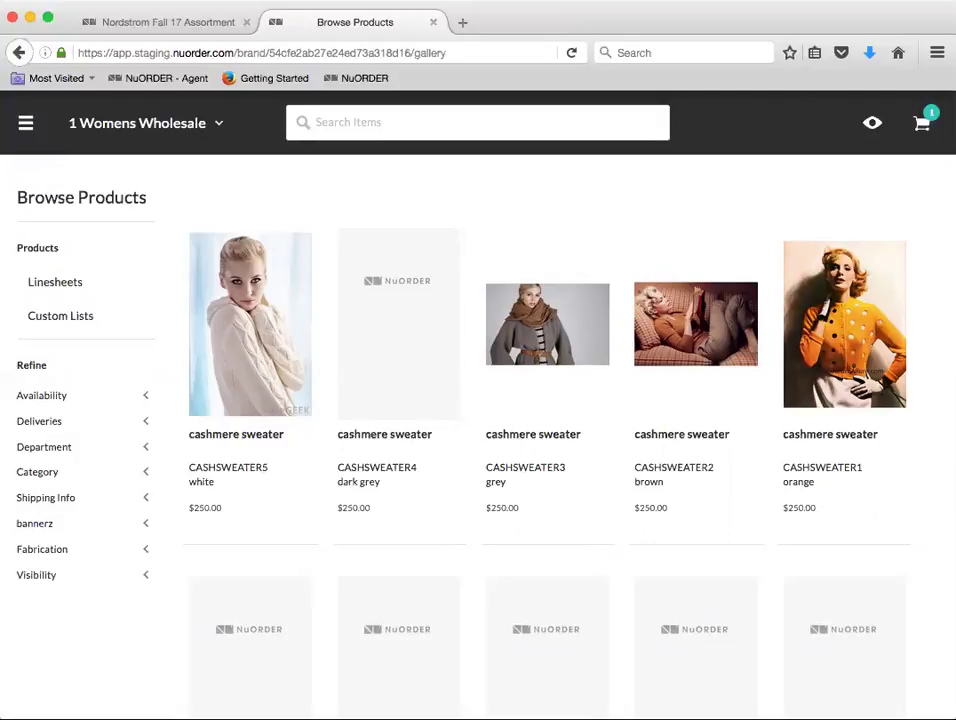
left_click(54, 283)
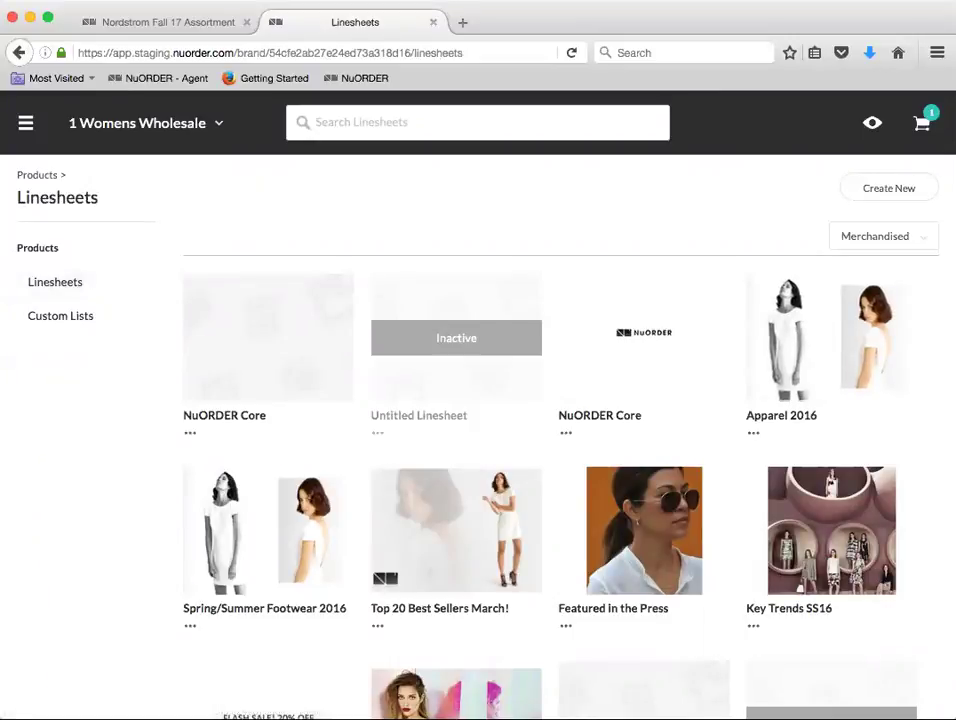
- Create a new linesheet and set its PDF template to 5 Product - Landscape
left_click(893, 189)
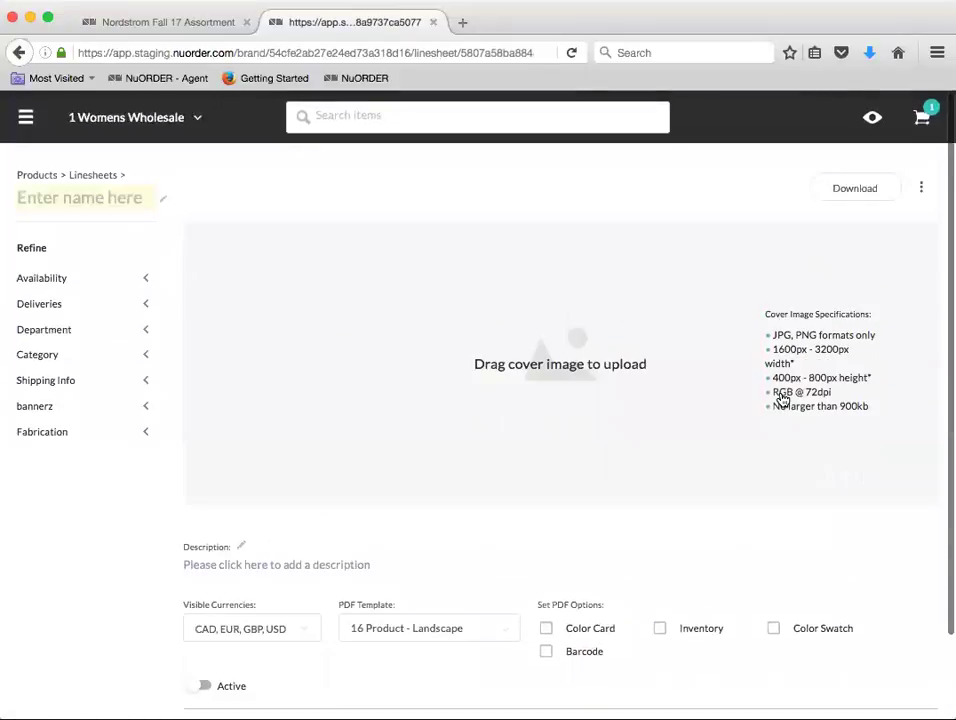
scroll(609, 467, "down", 3)
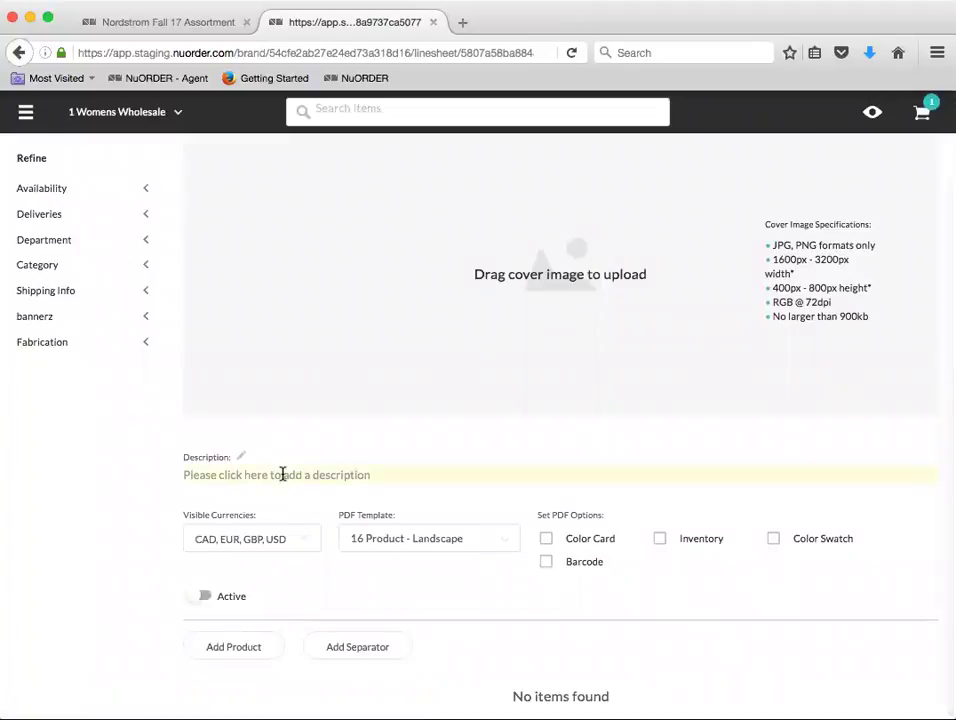
scroll(283, 473, "down", 1)
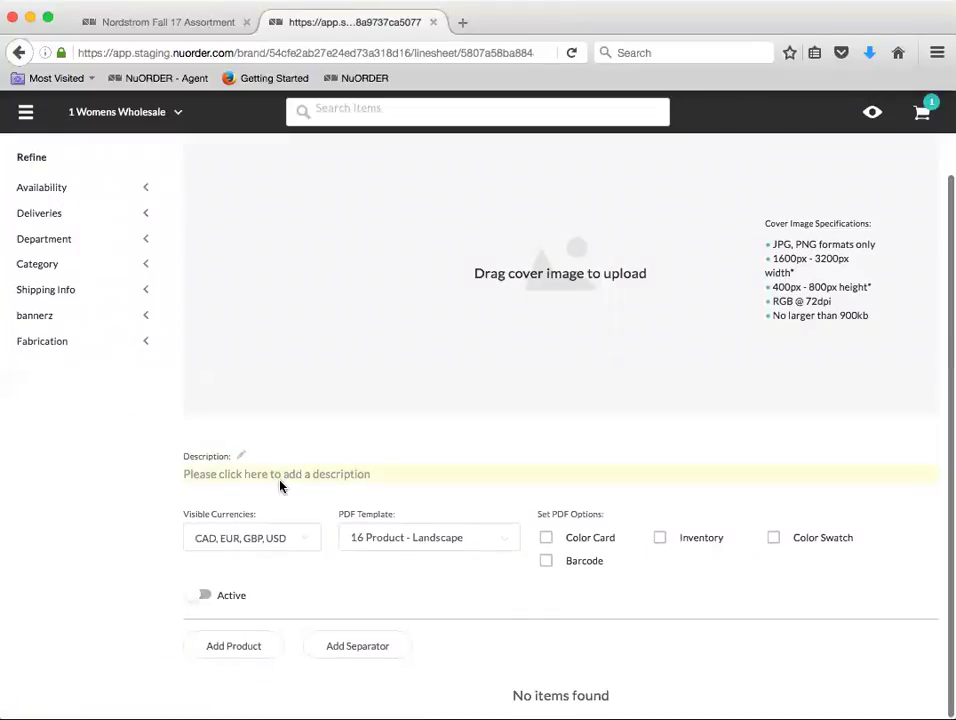
left_click(418, 538)
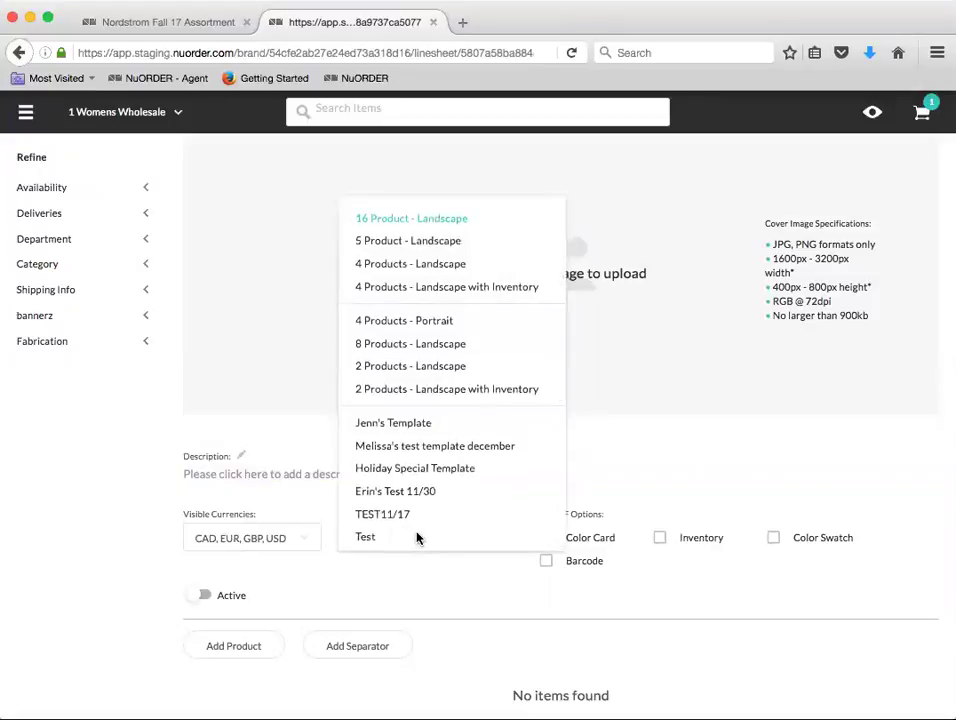
left_click(408, 243)
scroll(474, 416, "up", 2)
scroll(475, 418, "down", 2)
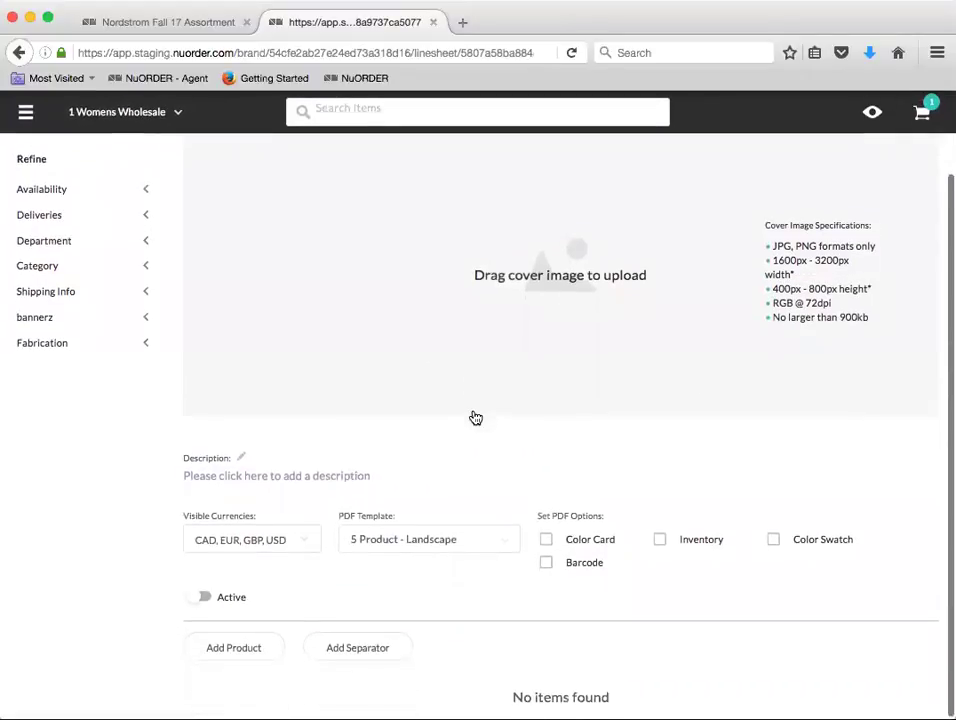
- Search 'fall' and add tank, kershaw mini, carnaby dress, keough blouse and bondi blazer
left_click(234, 652)
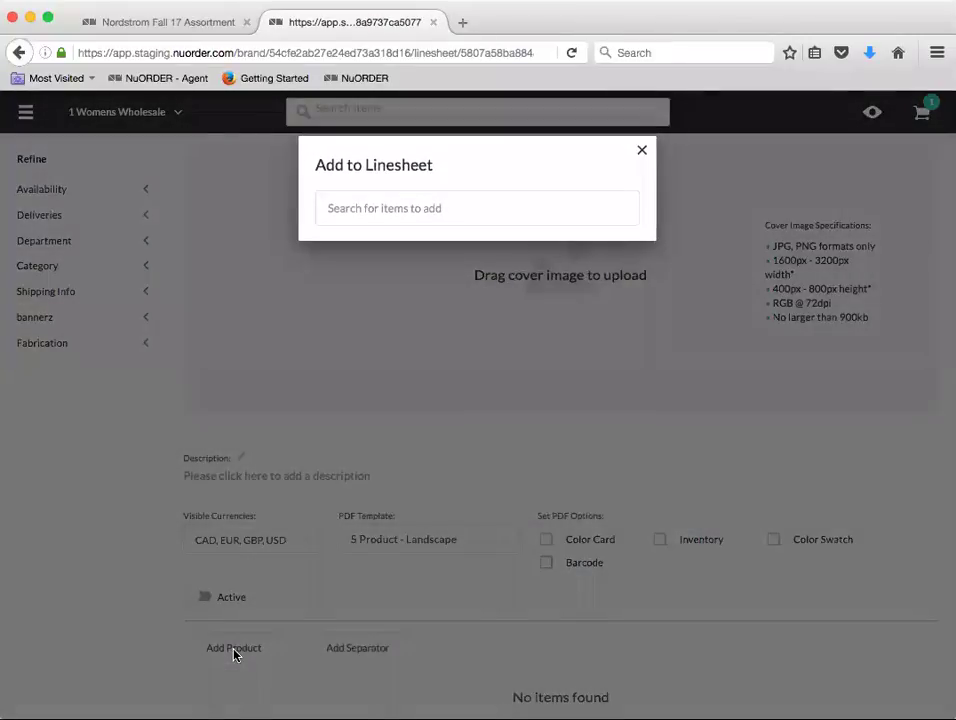
left_click(362, 206)
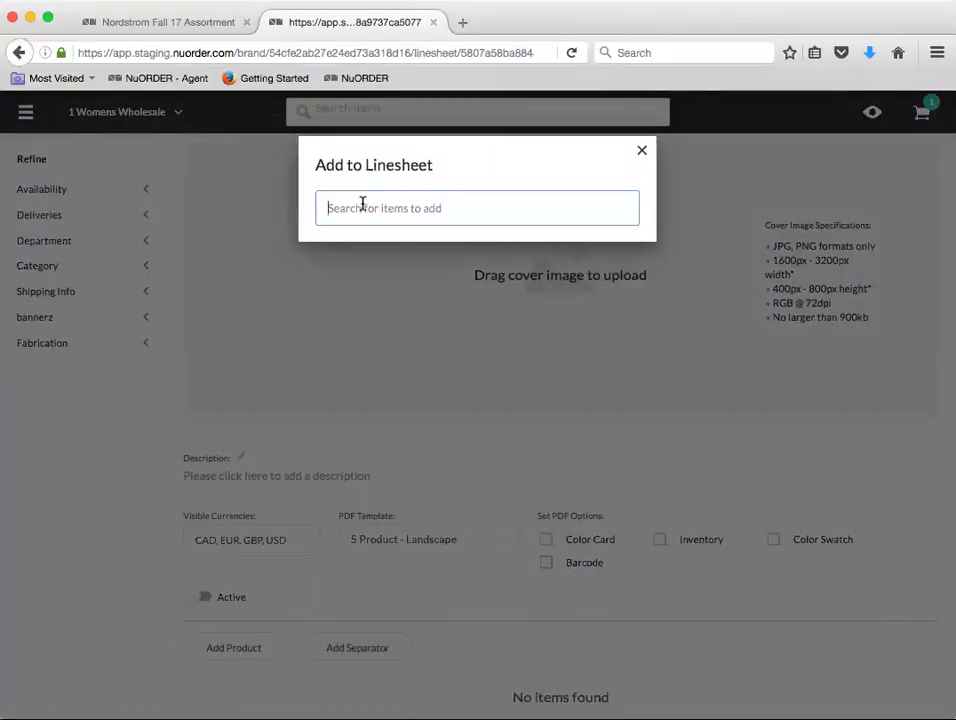
type("fall")
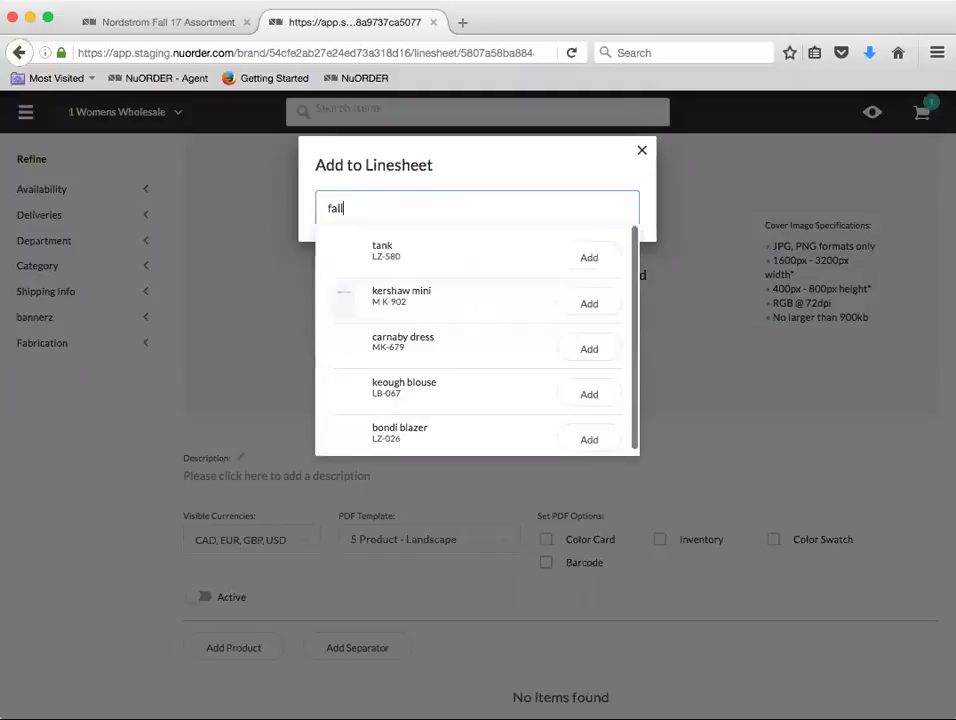
left_click(574, 256)
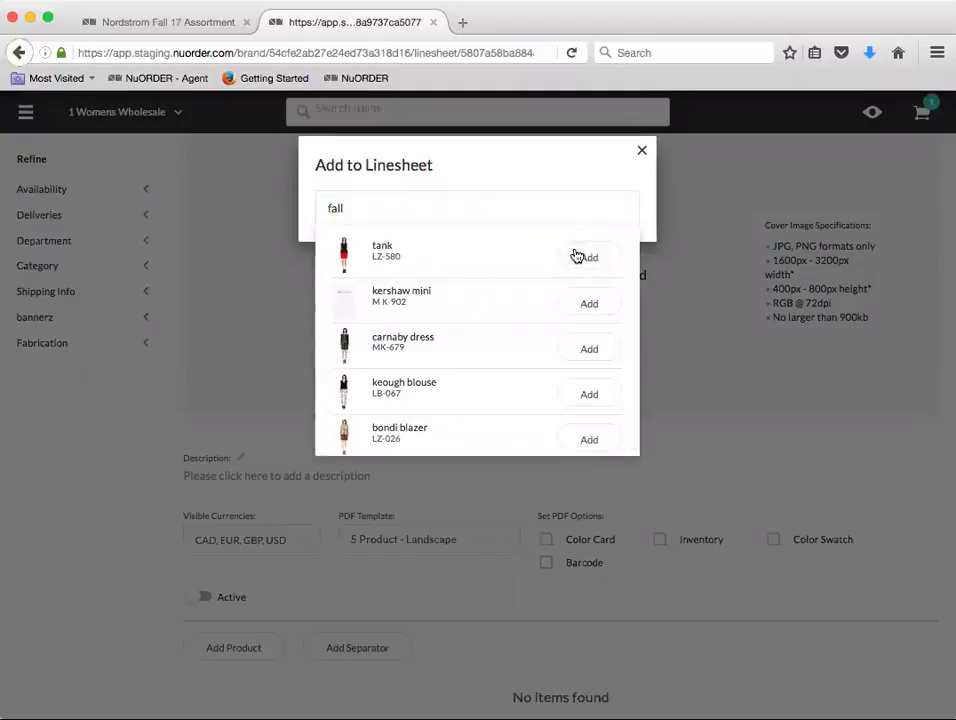
left_click(591, 304)
left_click(590, 350)
left_click(589, 441)
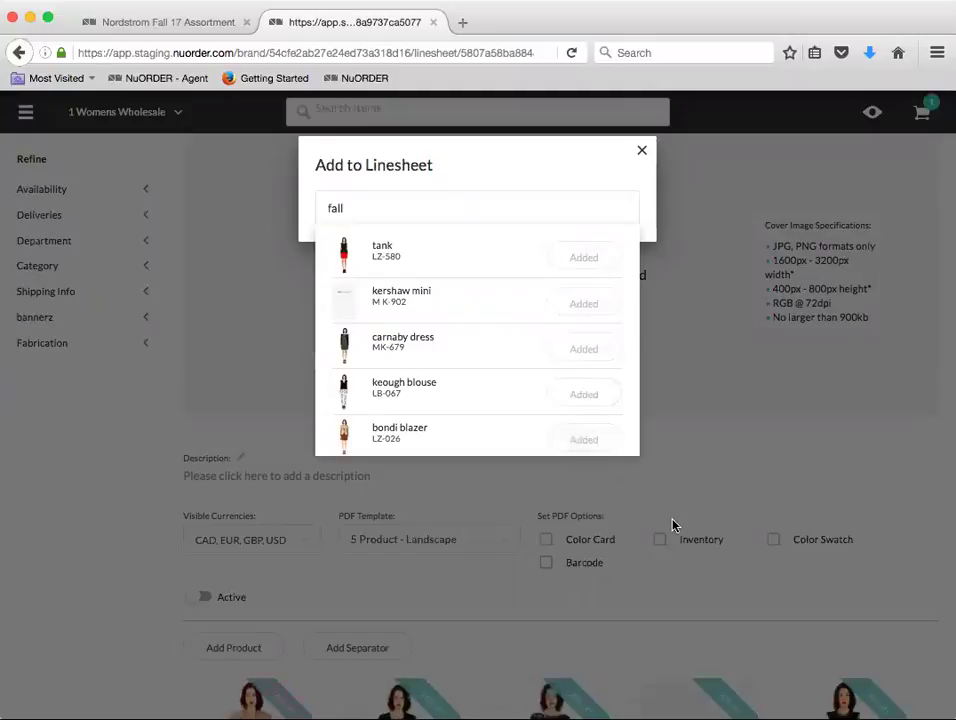
left_click(696, 578)
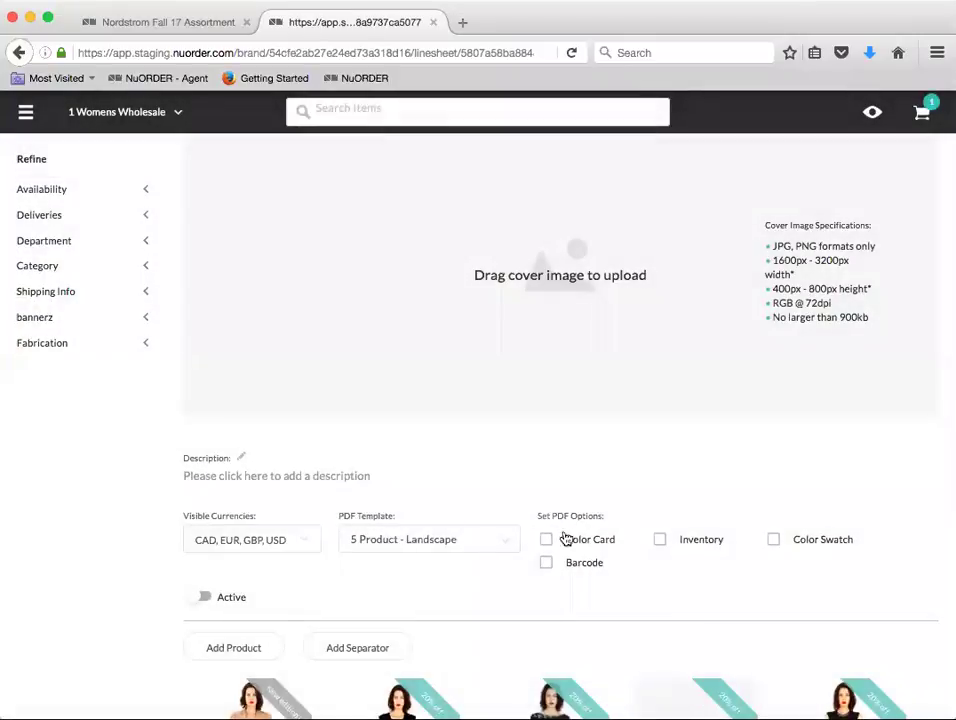
scroll(452, 514, "down", 5)
scroll(452, 514, "up", 1)
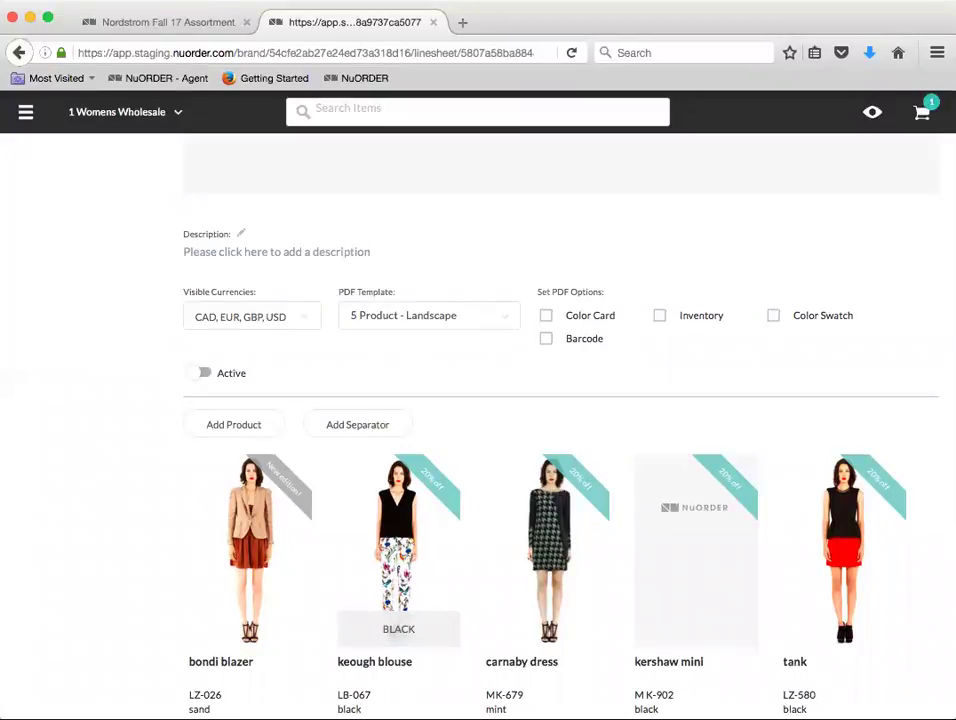
scroll(502, 350, "up", 5)
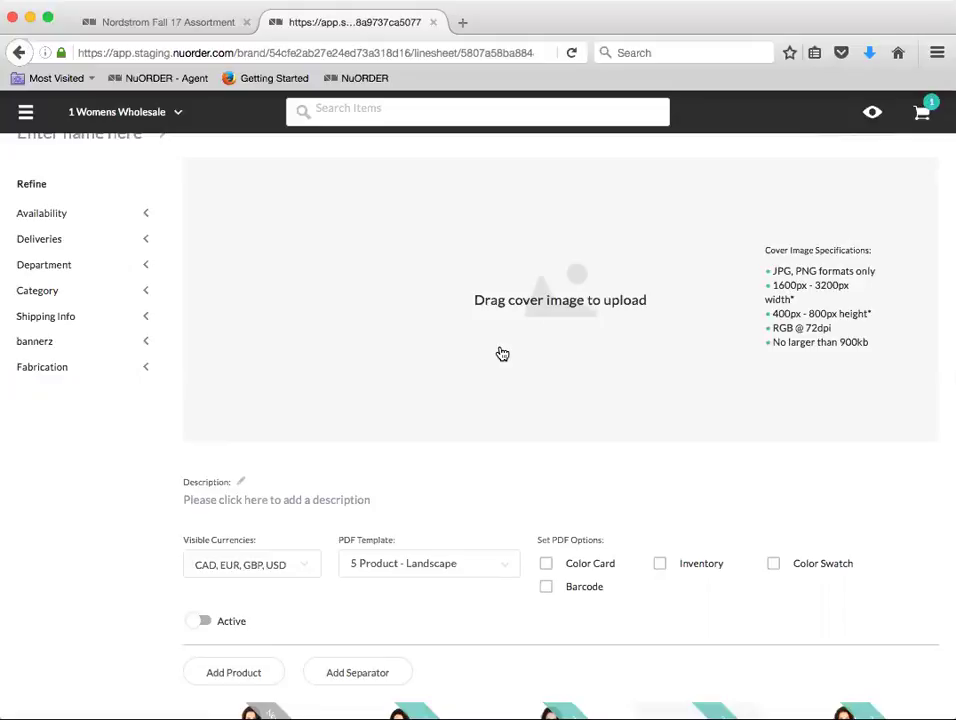
scroll(632, 401, "down", 2)
scroll(630, 395, "up", 4)
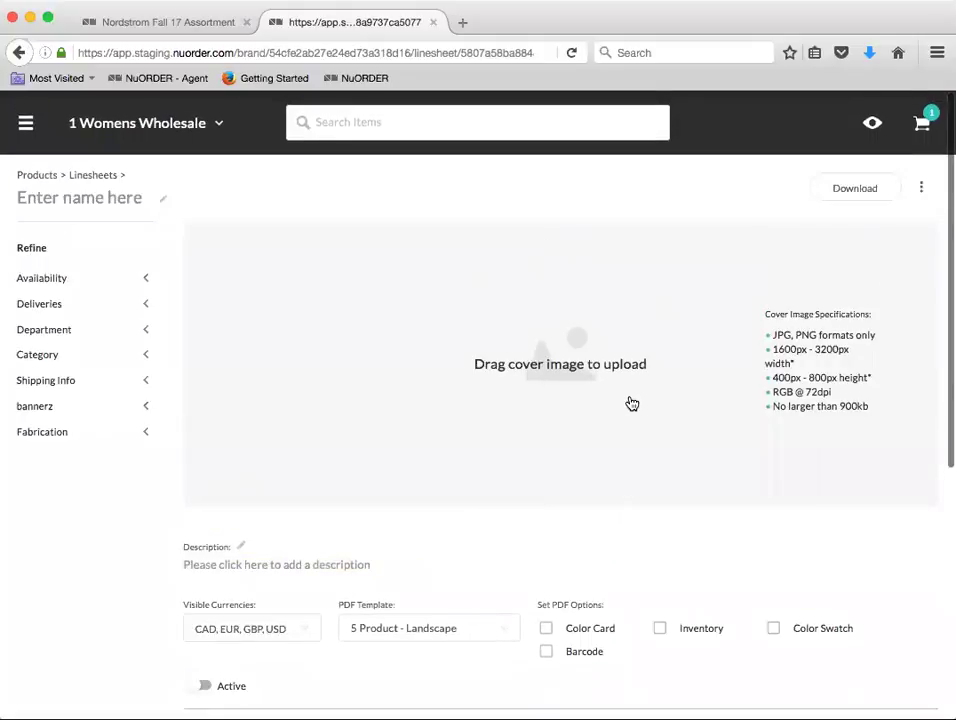
scroll(745, 455, "down", 5)
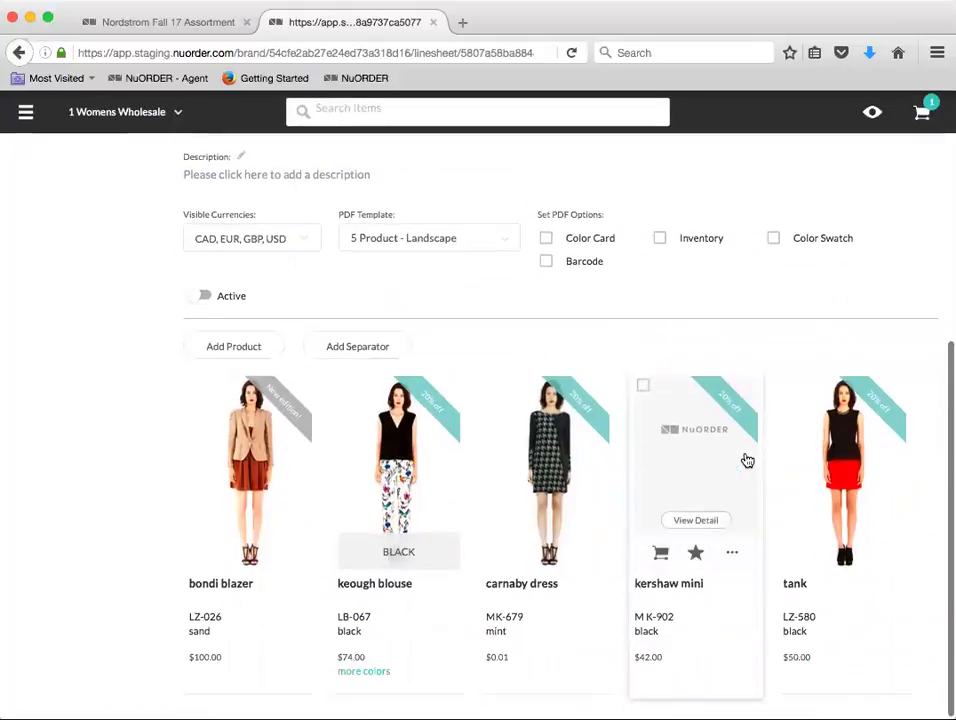
scroll(747, 460, "up", 5)
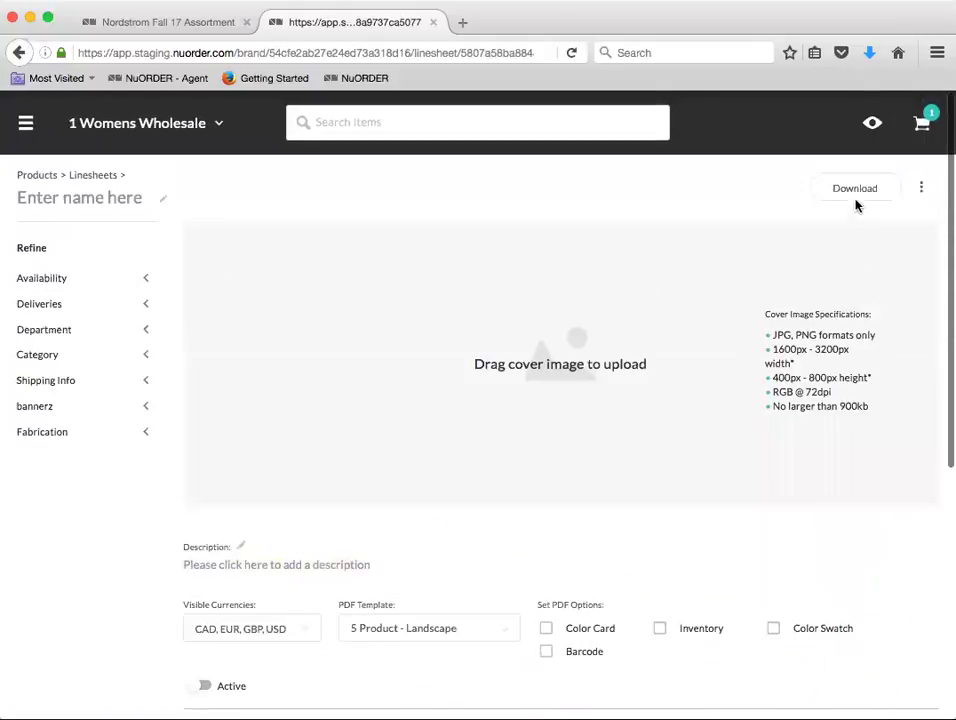
- Download the five-product linesheet export and review the page in the browser
left_click(853, 192)
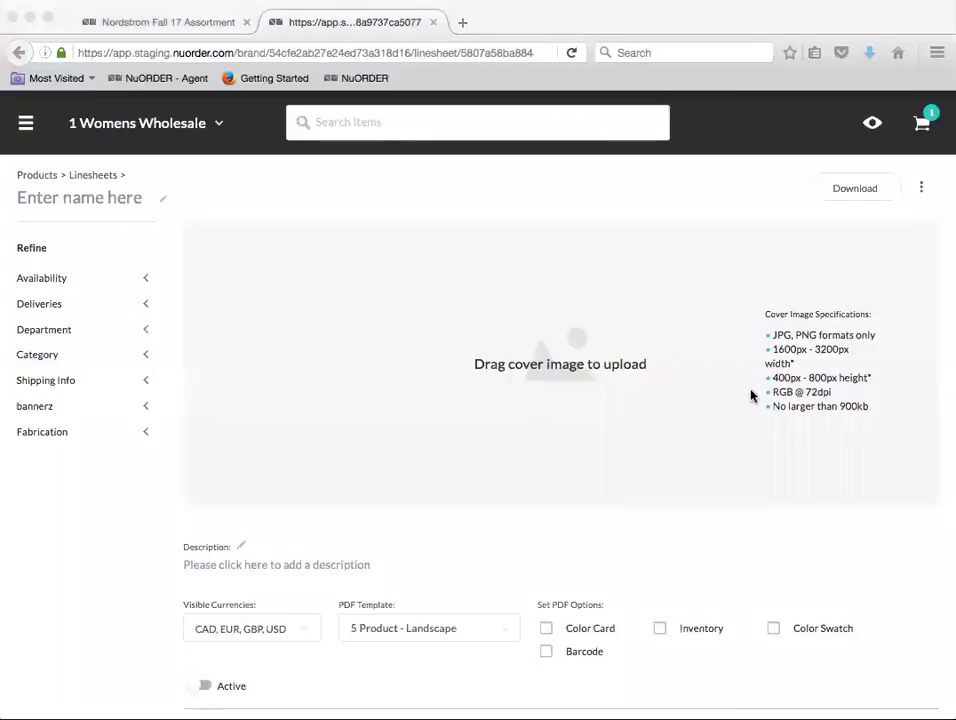
left_click(805, 527)
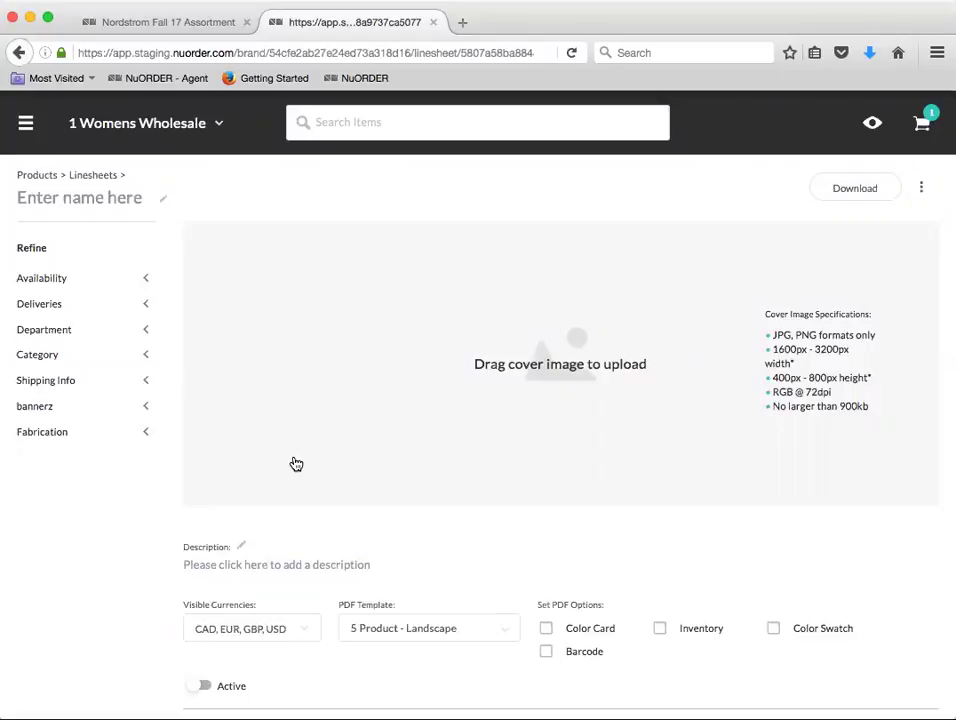
scroll(296, 464, "down", 1)
scroll(295, 460, "up", 1)
scroll(294, 460, "down", 2)
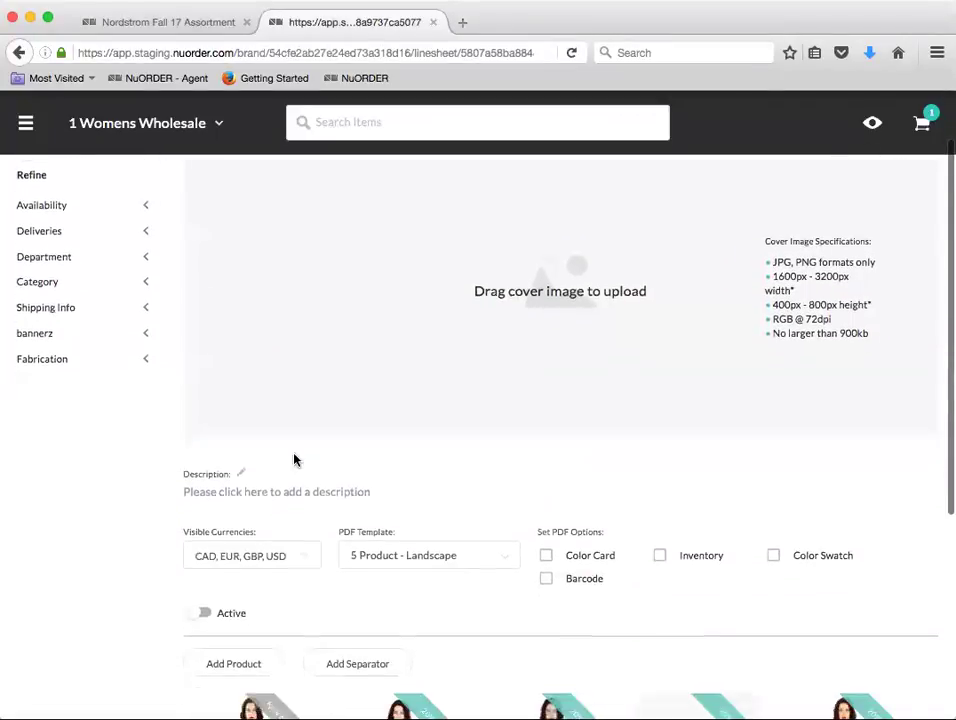
scroll(294, 460, "down", 1)
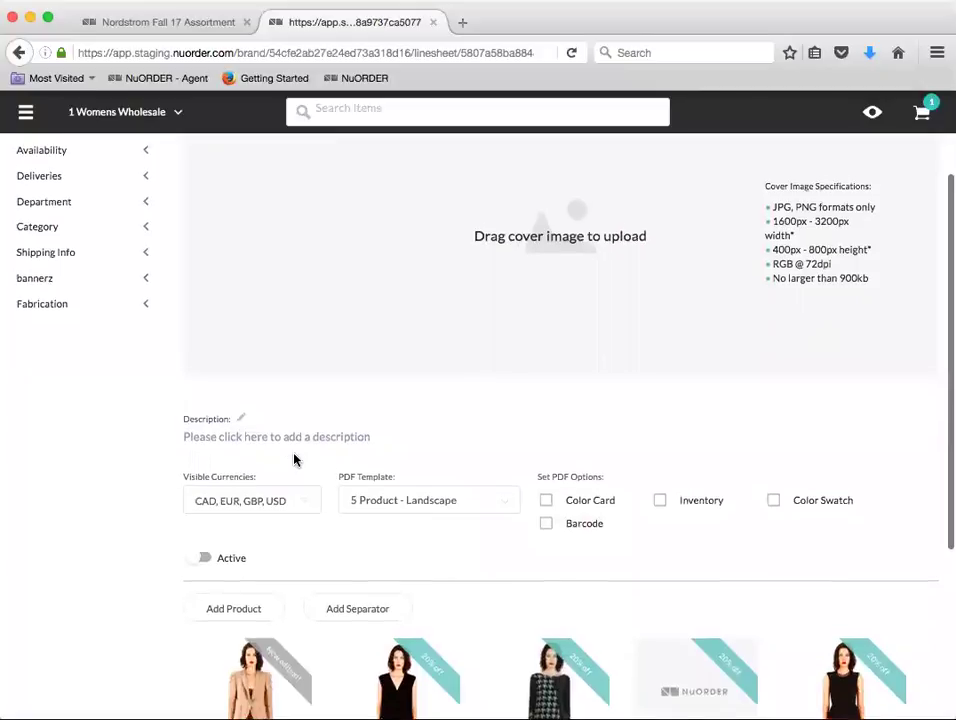
scroll(294, 460, "up", 1)
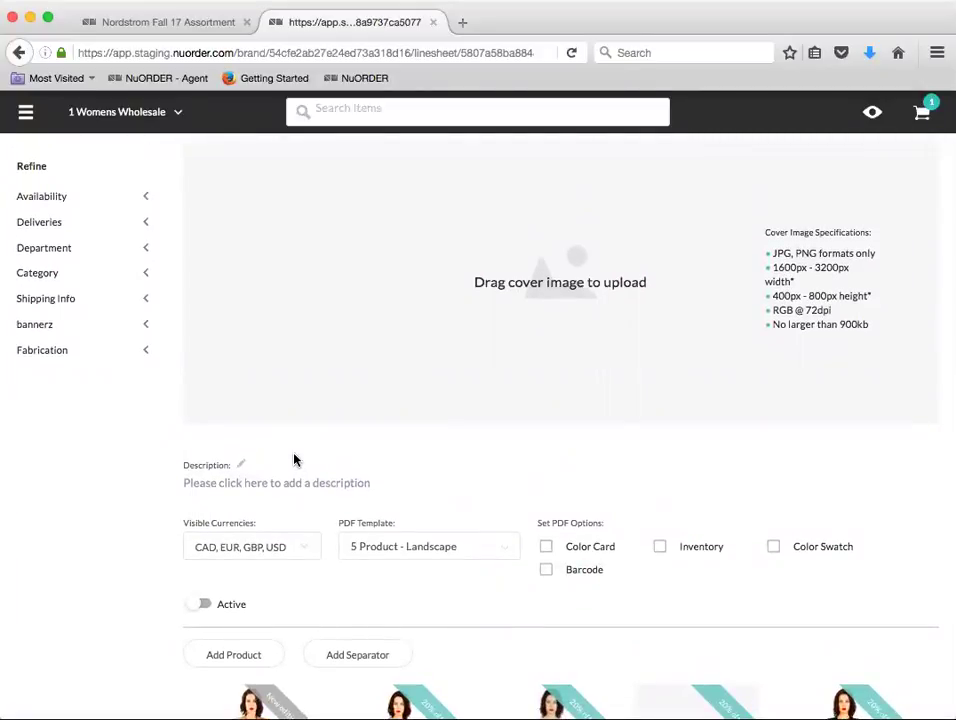
scroll(294, 460, "up", 2)
scroll(294, 460, "down", 4)
scroll(294, 460, "down", 4)
scroll(294, 460, "up", 8)
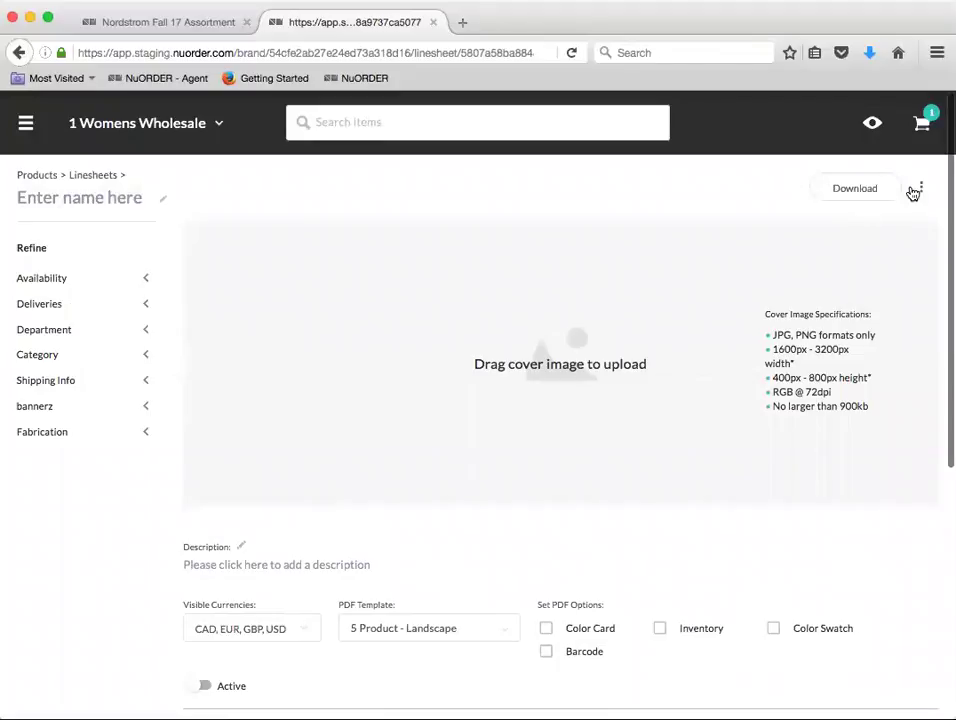
- Copy the linesheet's shareable link from the three-dot menu
left_click(924, 189)
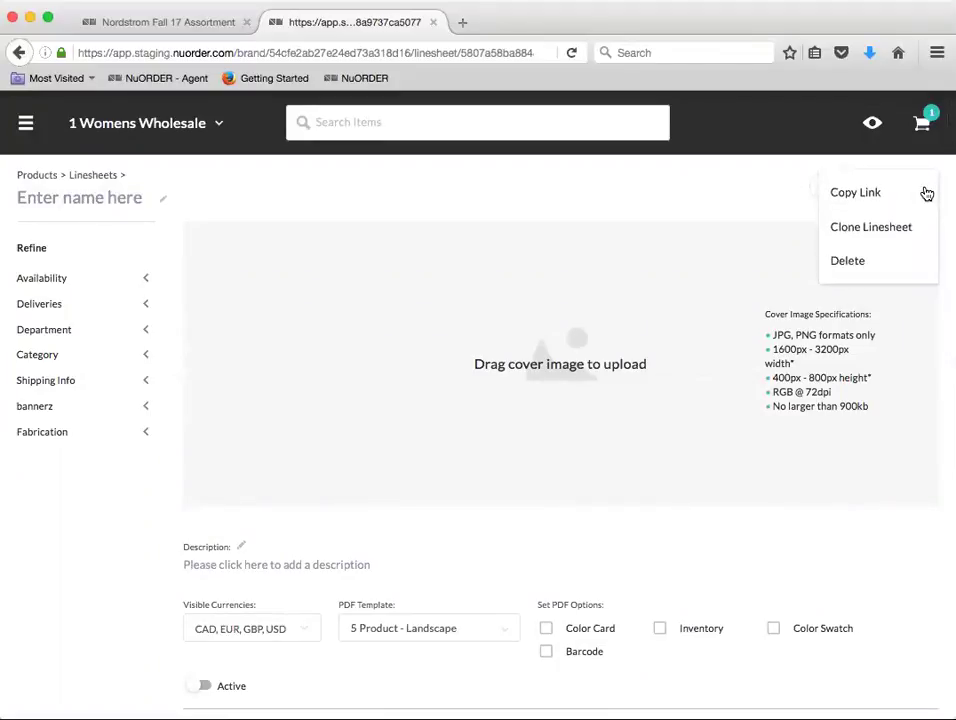
left_click(824, 194)
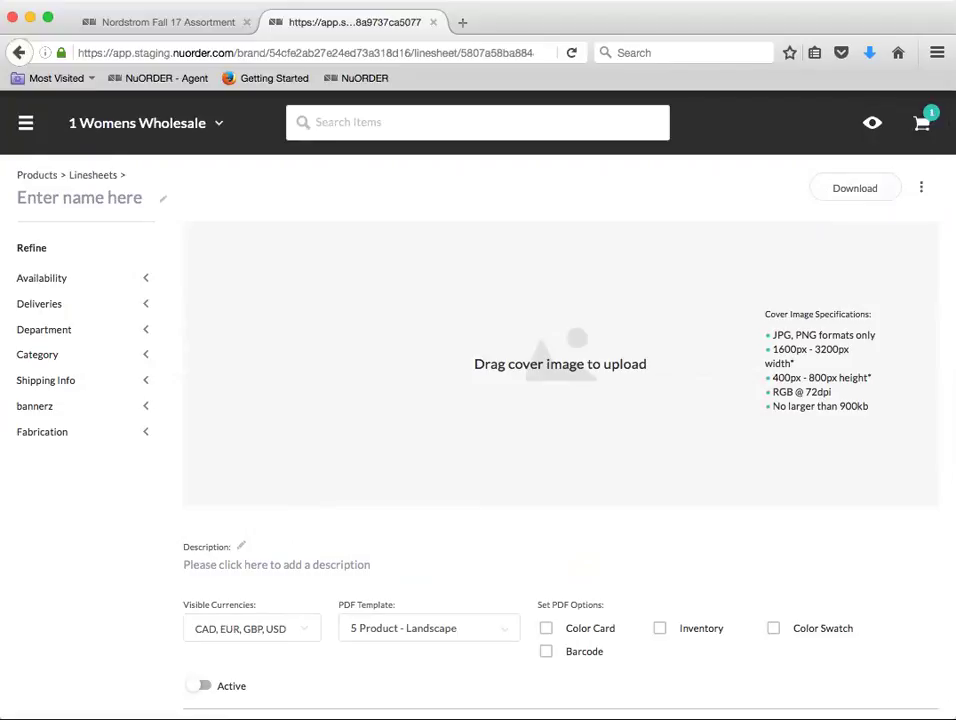
scroll(561, 515, "down", 5)
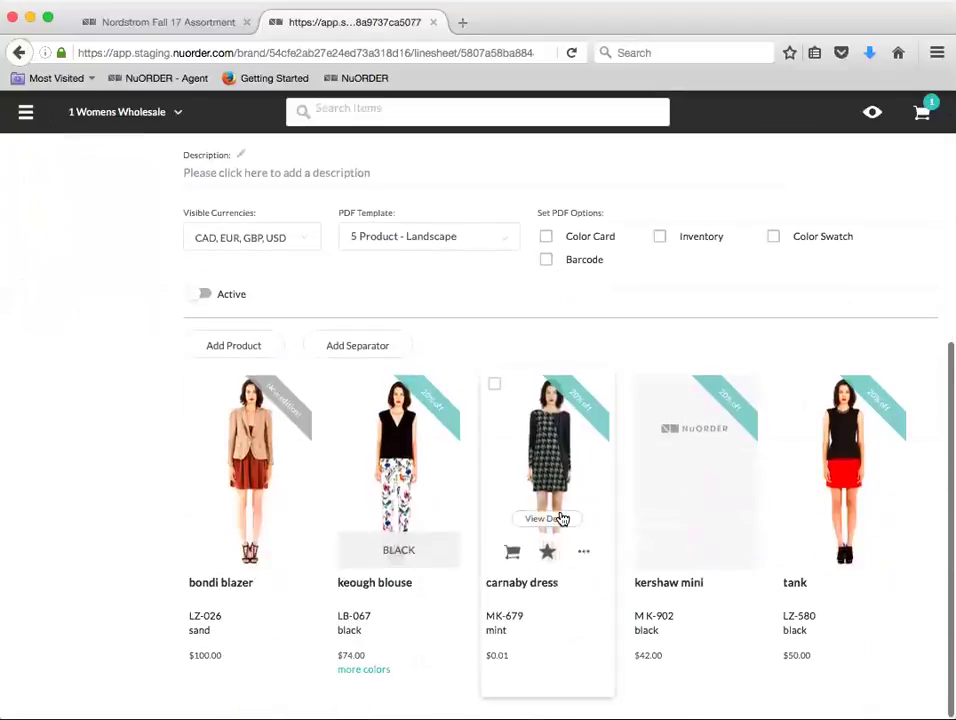
scroll(561, 517, "up", 5)
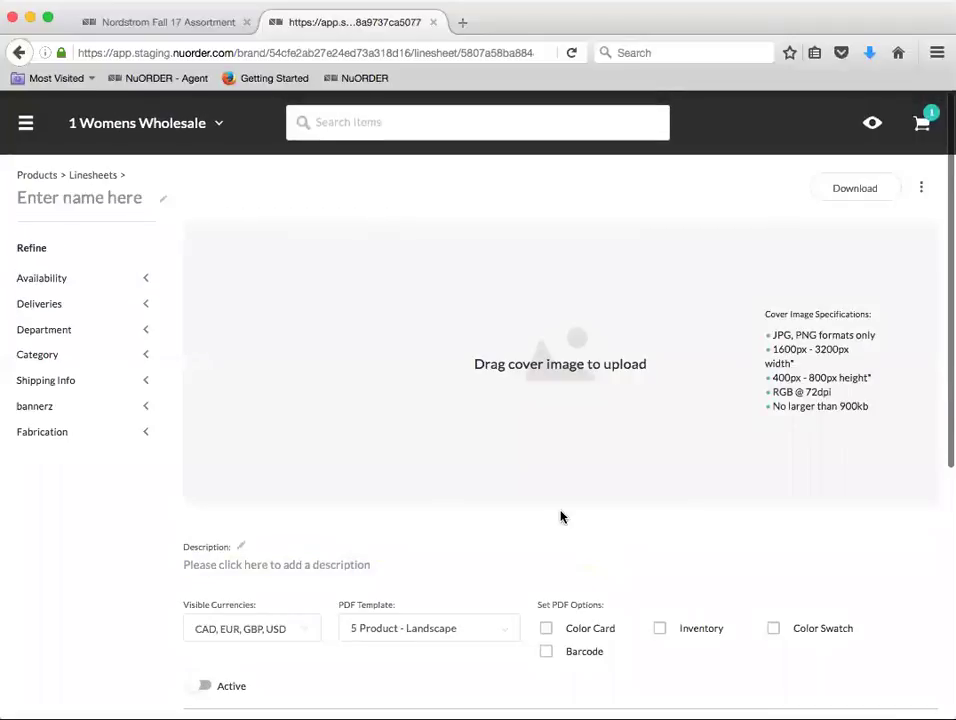